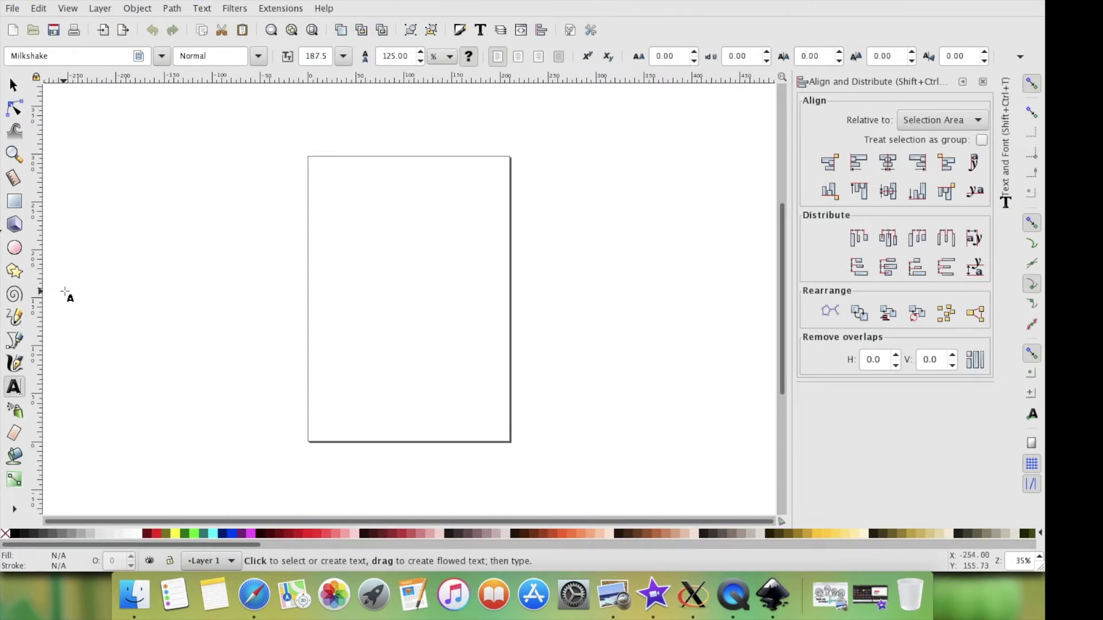
- Start a text object left of the page in Milkshake at size 187.5
left_click(65, 291)
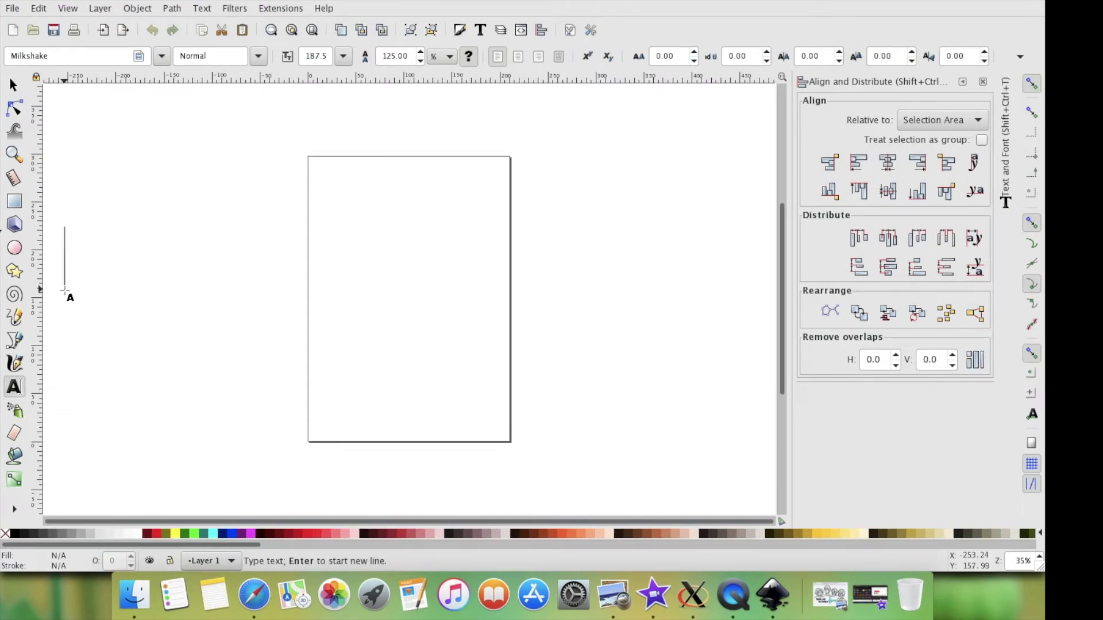
- Type 'Matthew', convert it to a path and ungroup it into seven letters
type("Matthew")
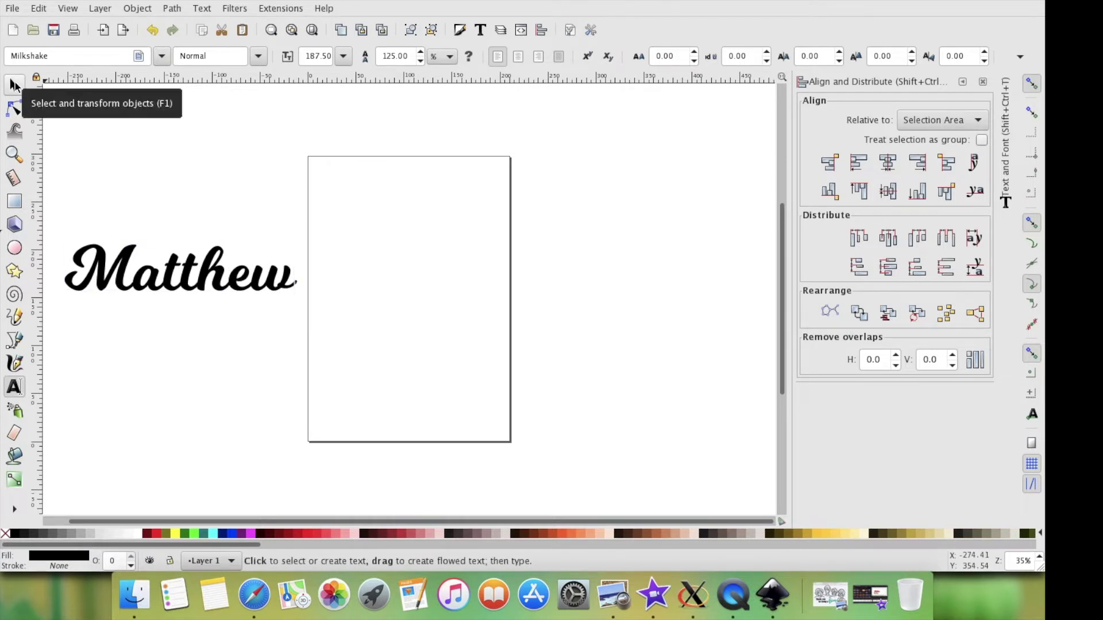
left_click(14, 85)
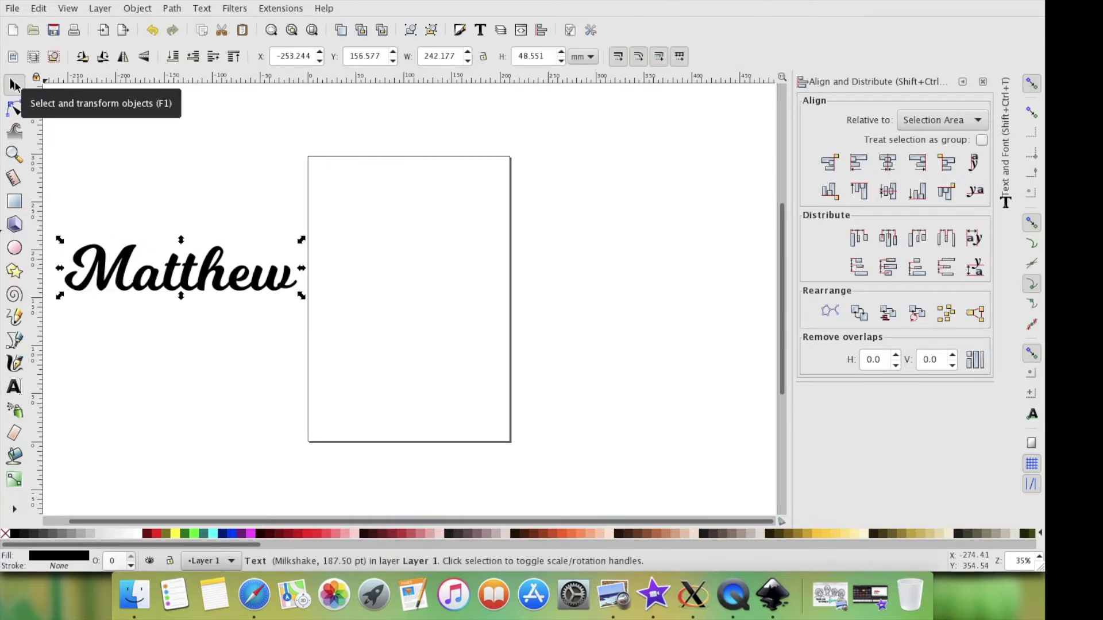
left_click(173, 9)
left_click(188, 24)
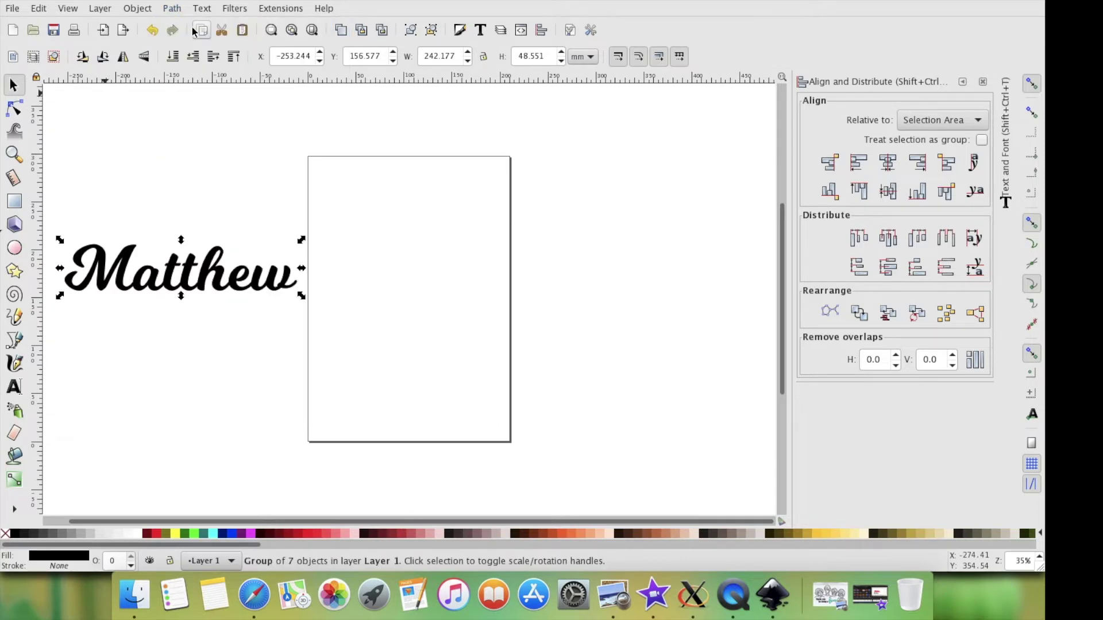
left_click(150, 9)
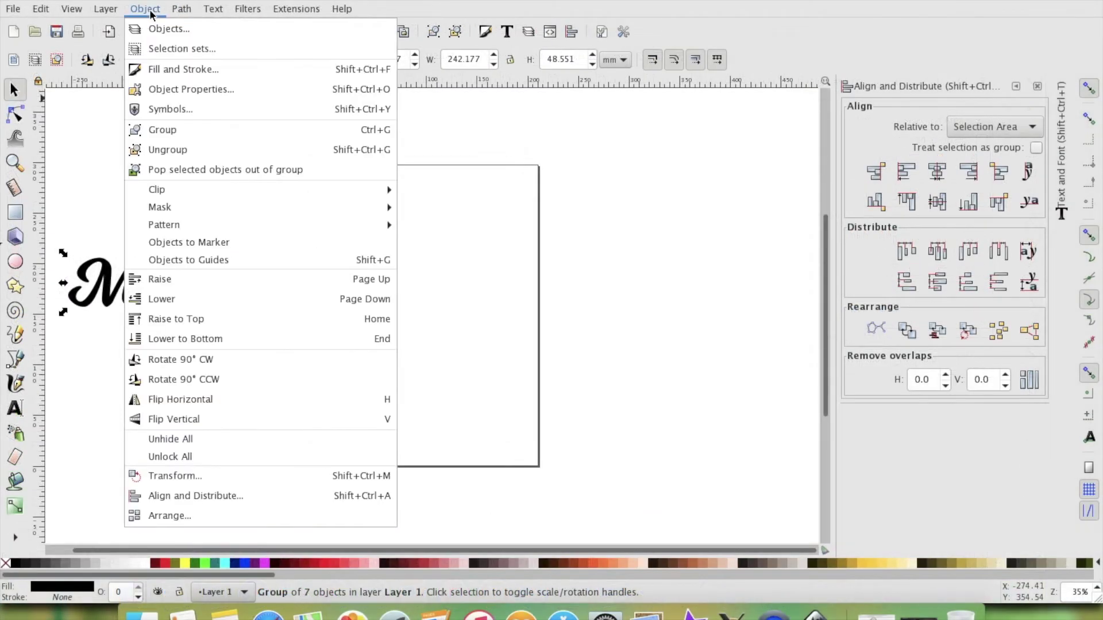
left_click(171, 150)
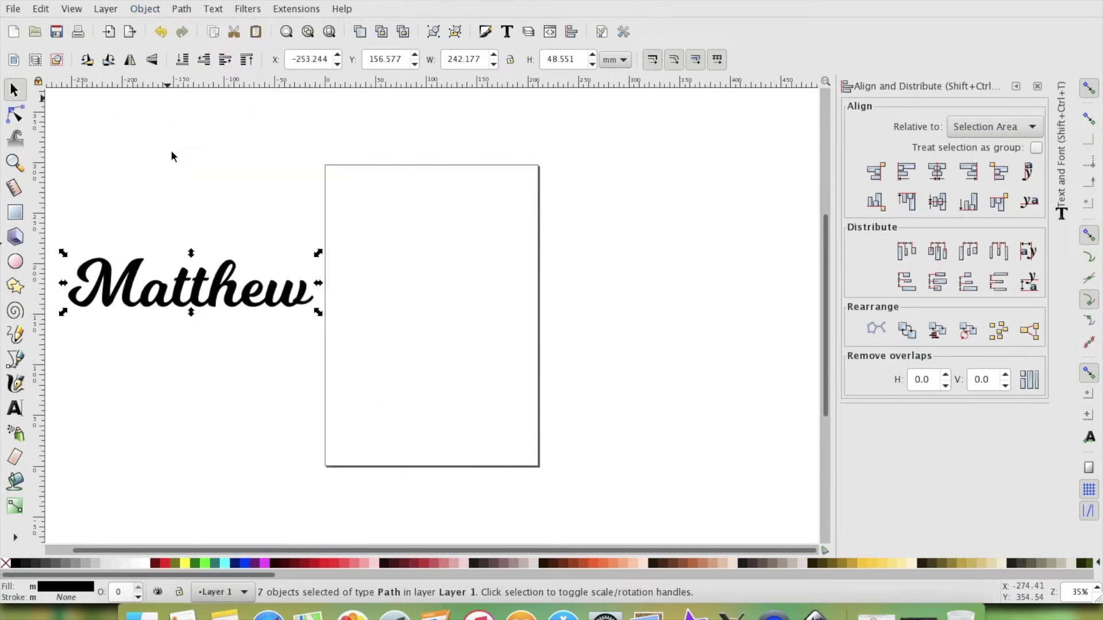
- Nudge the letter M to confirm the letters are separate, then set it back
left_click(164, 182)
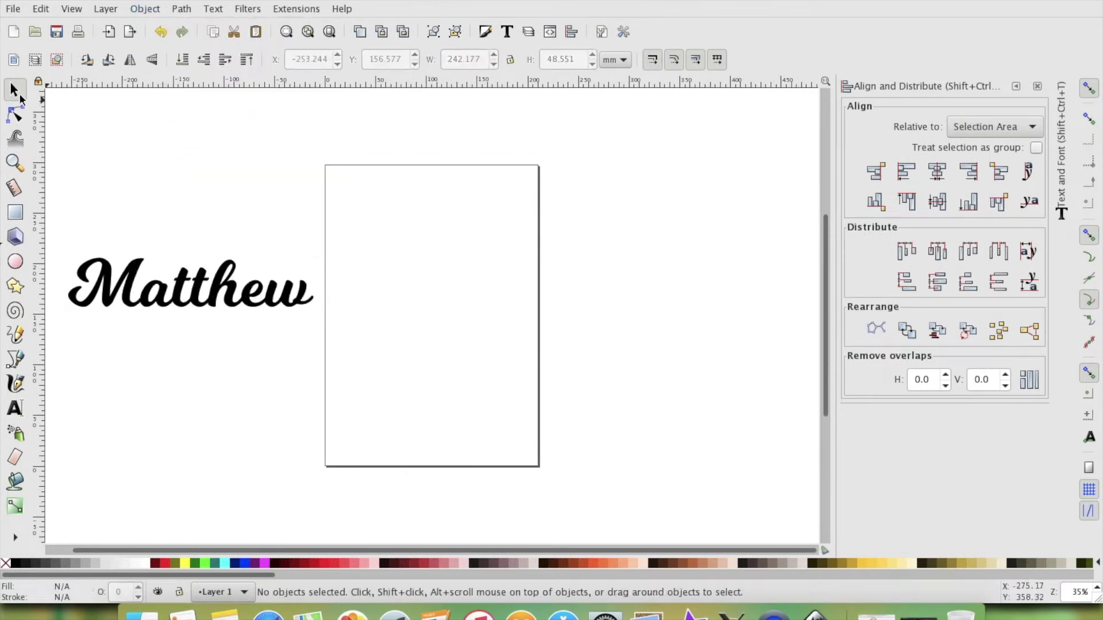
mouse_move(112, 310)
left_mouse_down()
mouse_move(115, 336)
mouse_move(110, 302)
left_mouse_up()
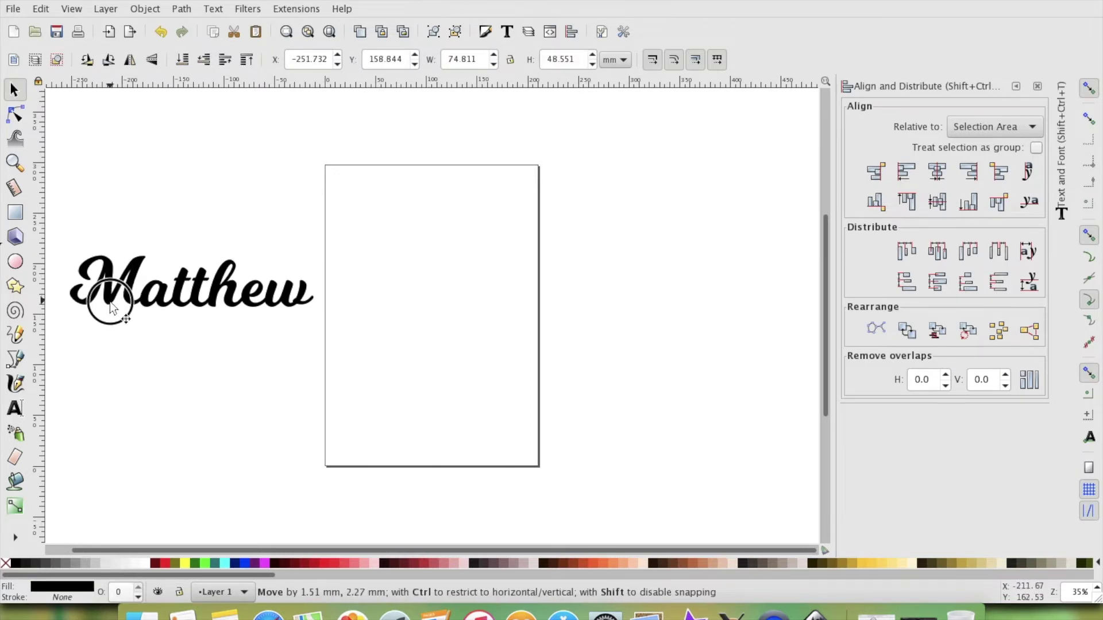
left_click_drag(109, 302, 109, 301)
left_click(115, 352)
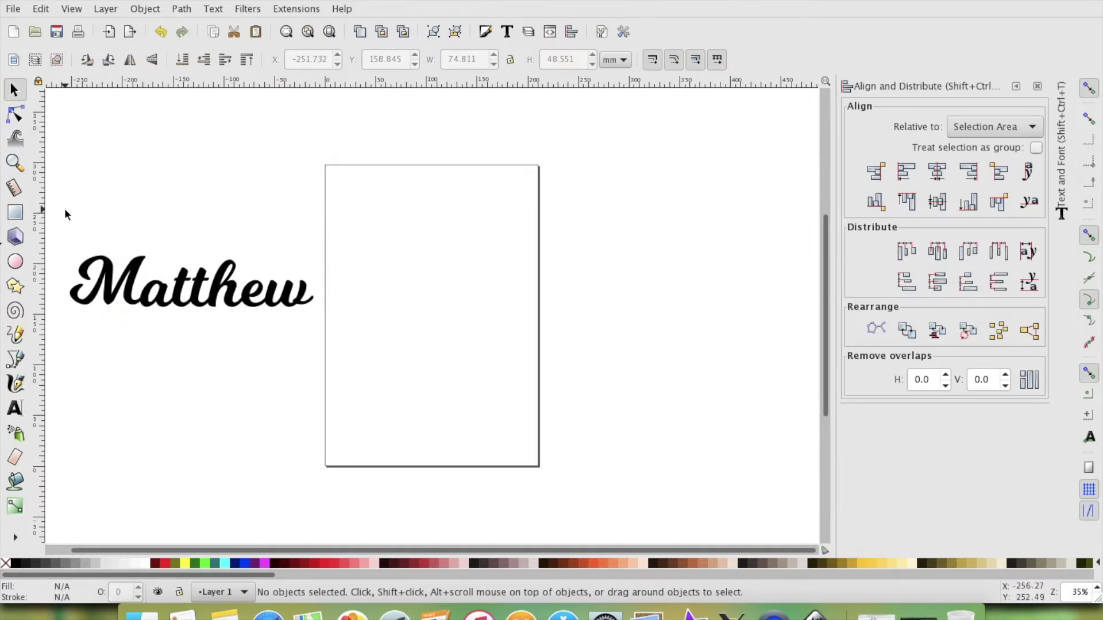
- Select all seven Matthew letters and union them into one path
left_click_drag(66, 211, 325, 334)
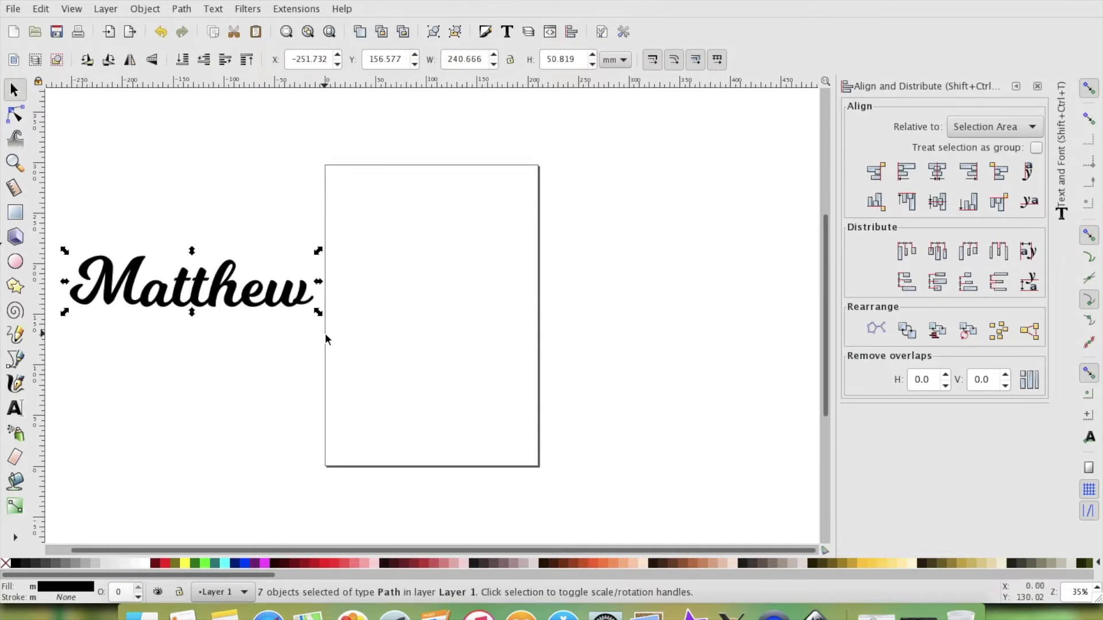
left_click(185, 9)
left_click(203, 109)
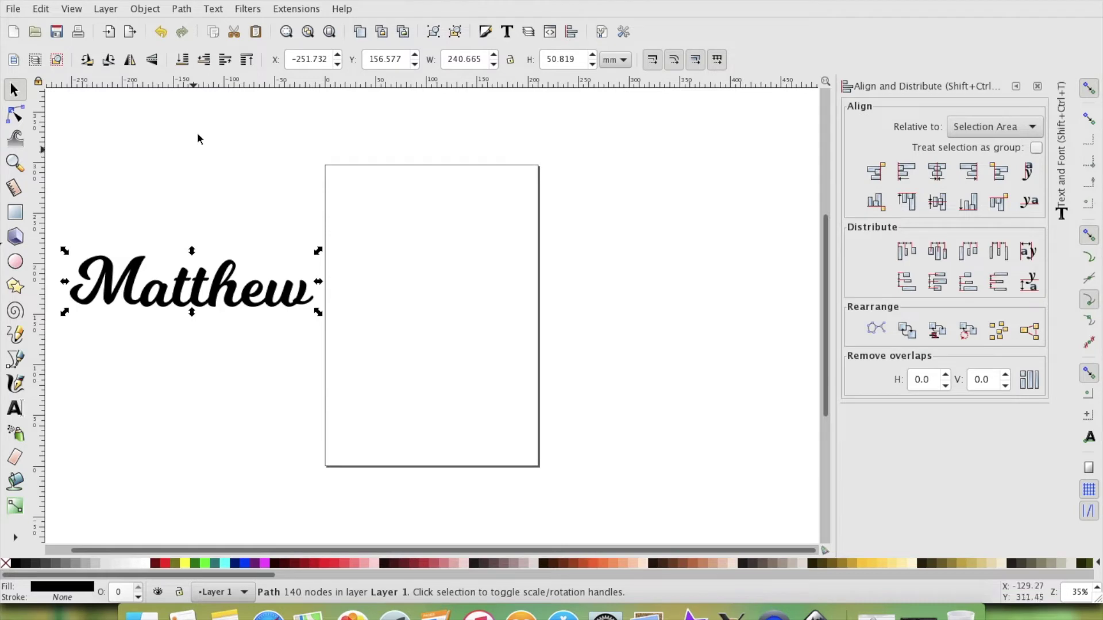
left_click(188, 10)
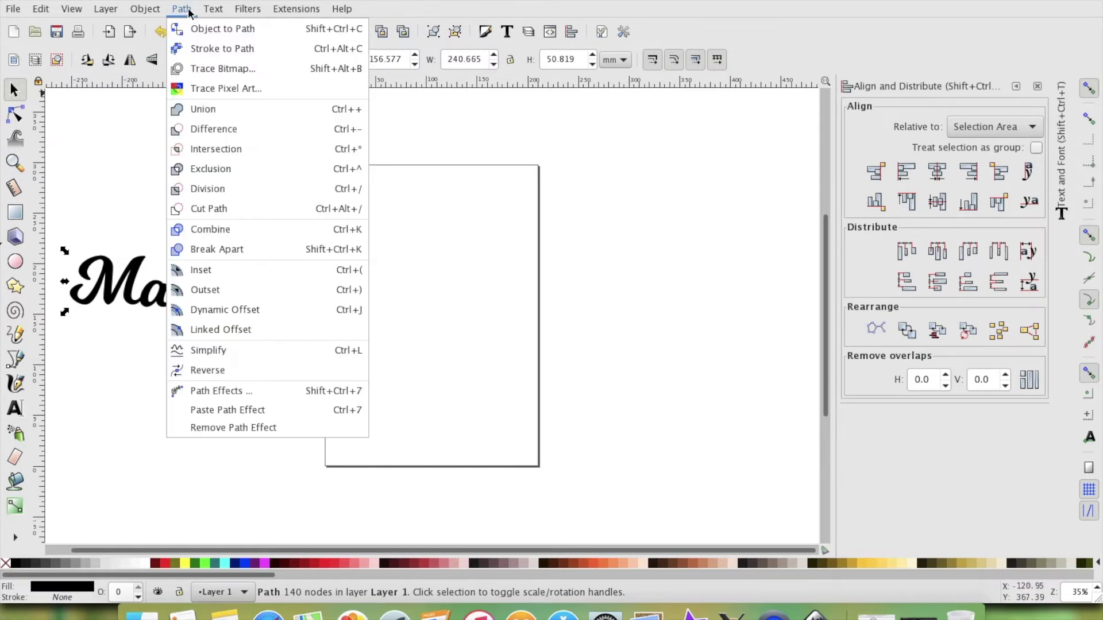
- Add a linked offset to the lettering, colour it red and widen it outward
left_click(226, 330)
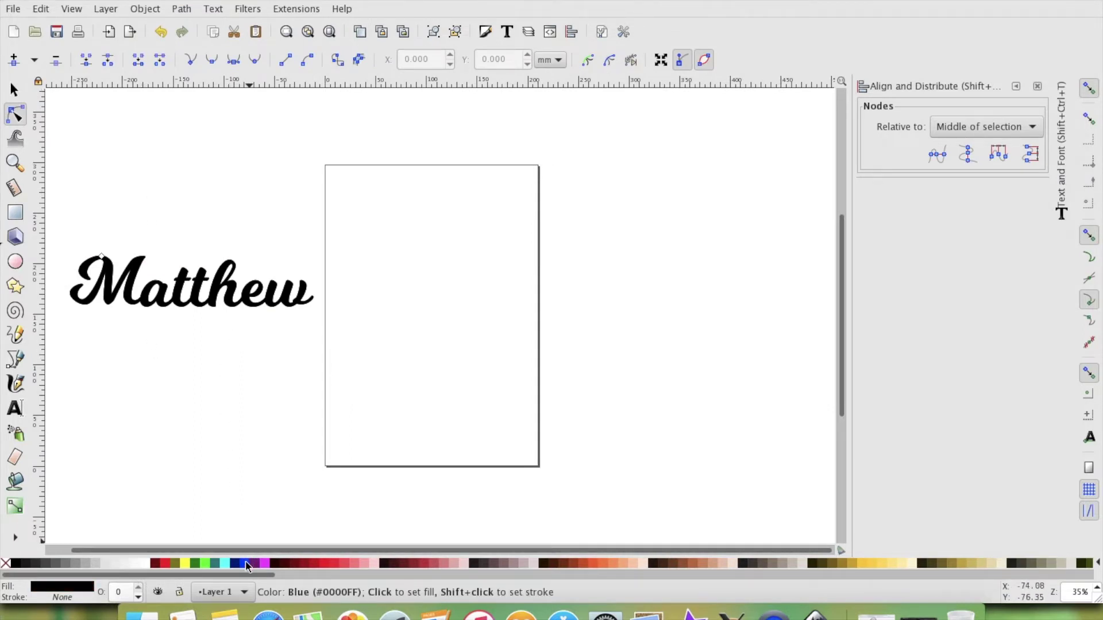
left_click(316, 566)
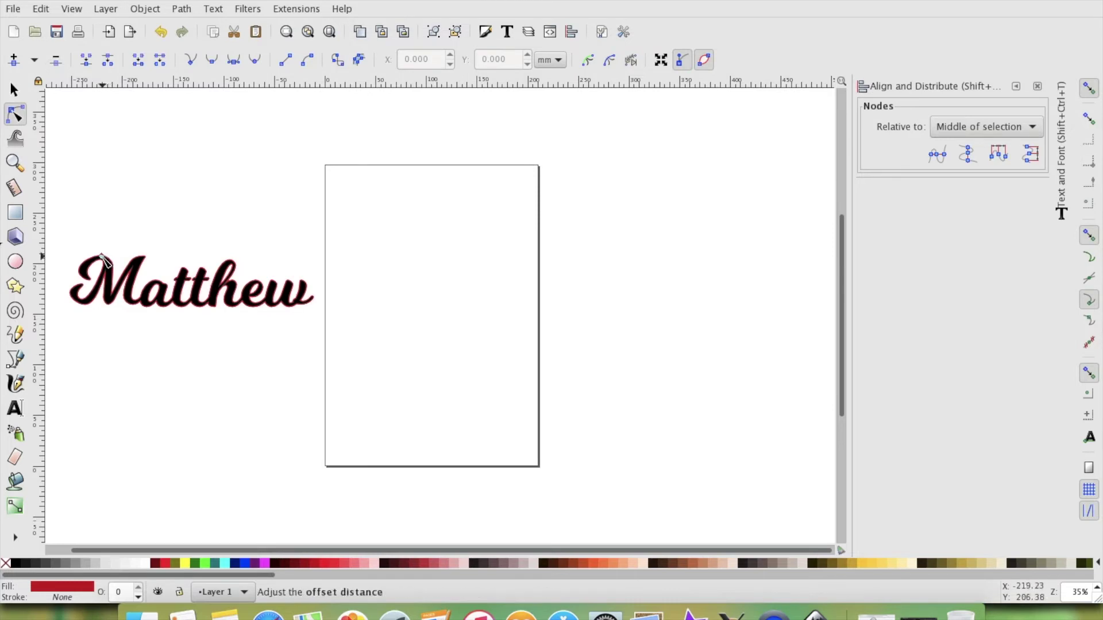
left_click_drag(103, 258, 114, 253)
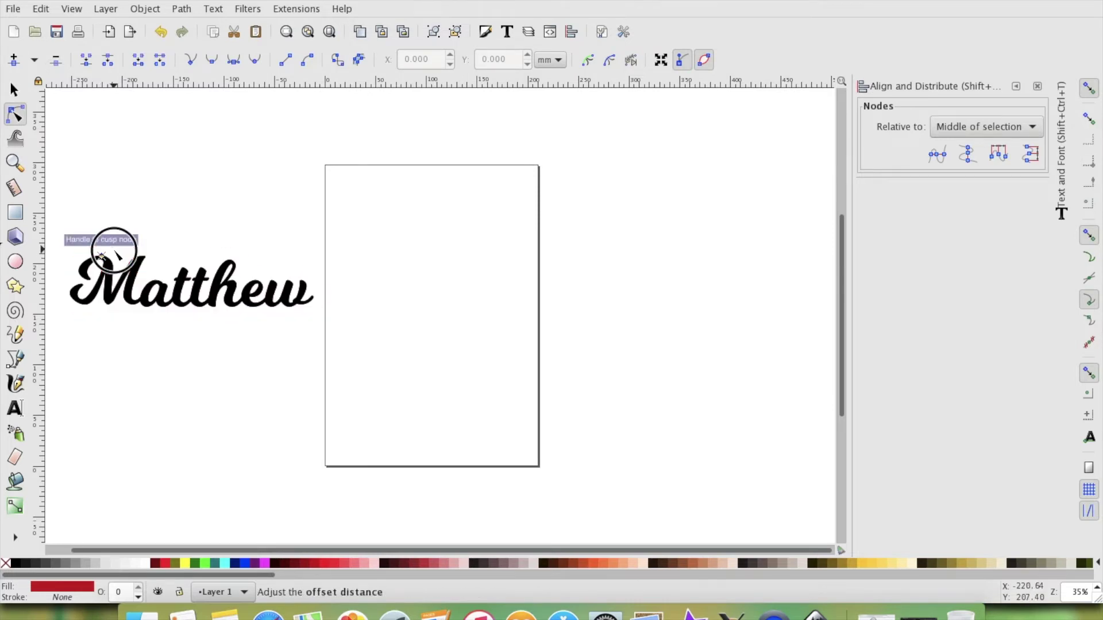
left_click_drag(113, 253, 120, 256)
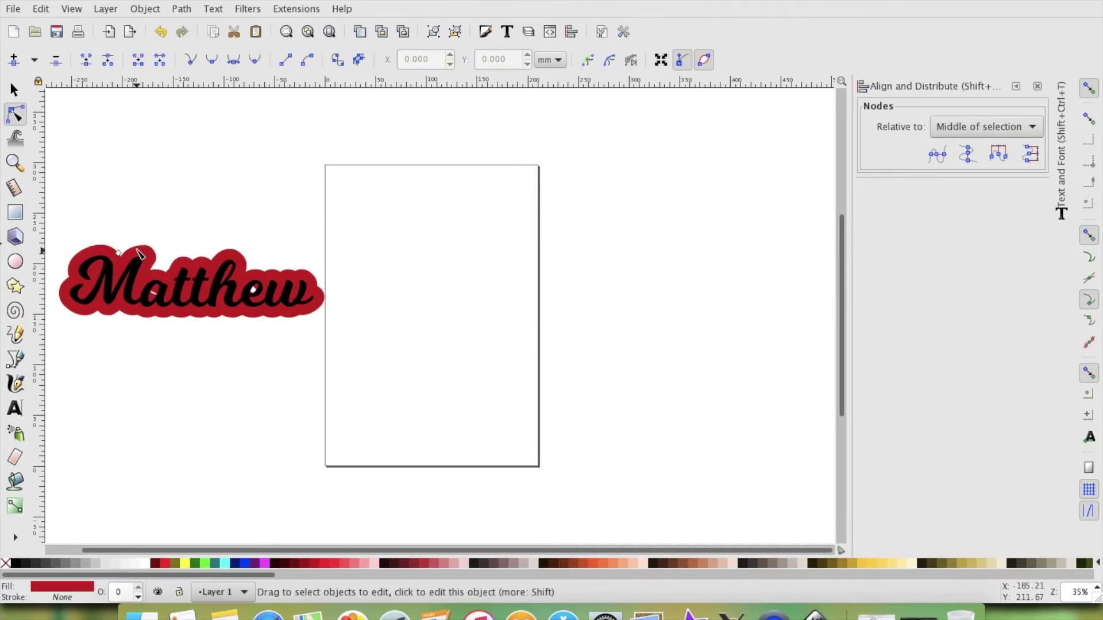
left_click(49, 147)
left_click(22, 97)
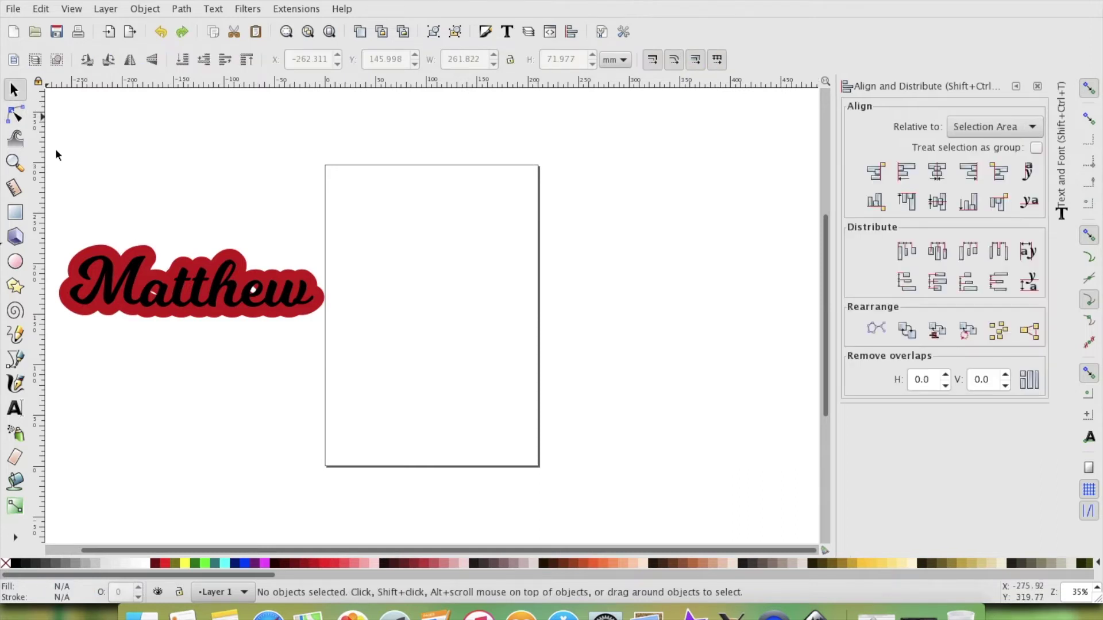
- Move the black Matthew below the red offset and convert the offset to an ordinary path
left_click_drag(127, 296, 127, 378)
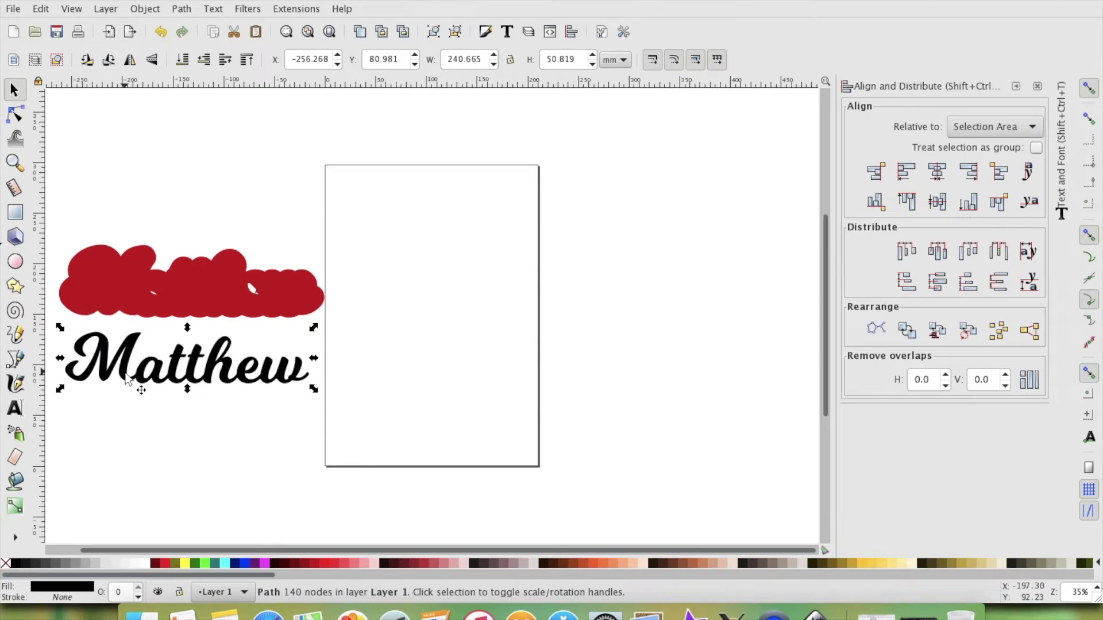
left_click(15, 114)
left_click(111, 296)
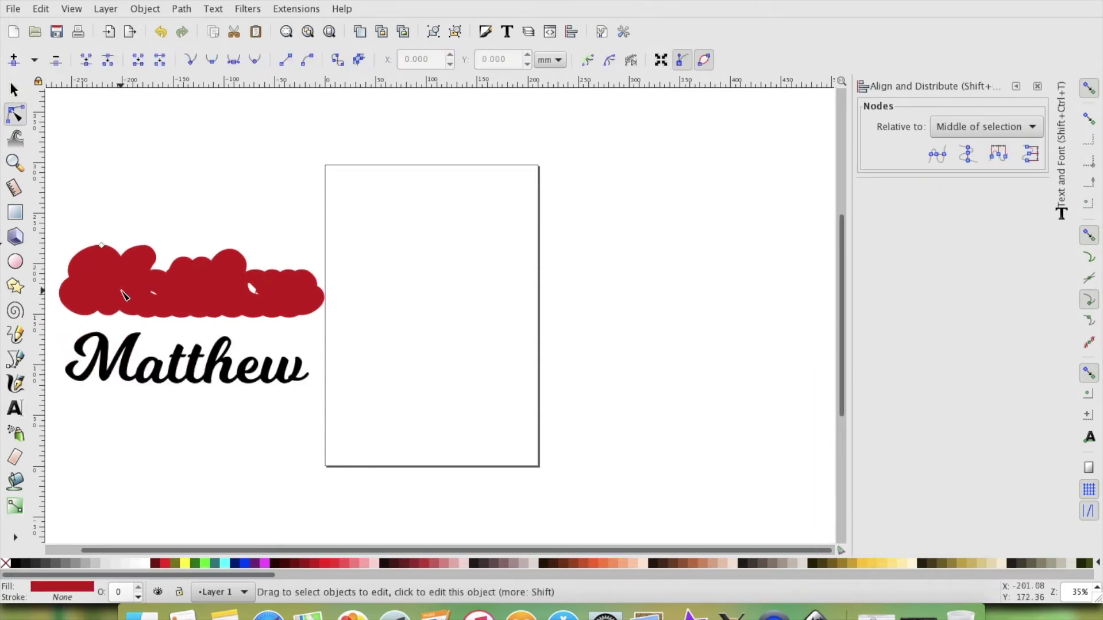
left_click(188, 10)
left_click(199, 29)
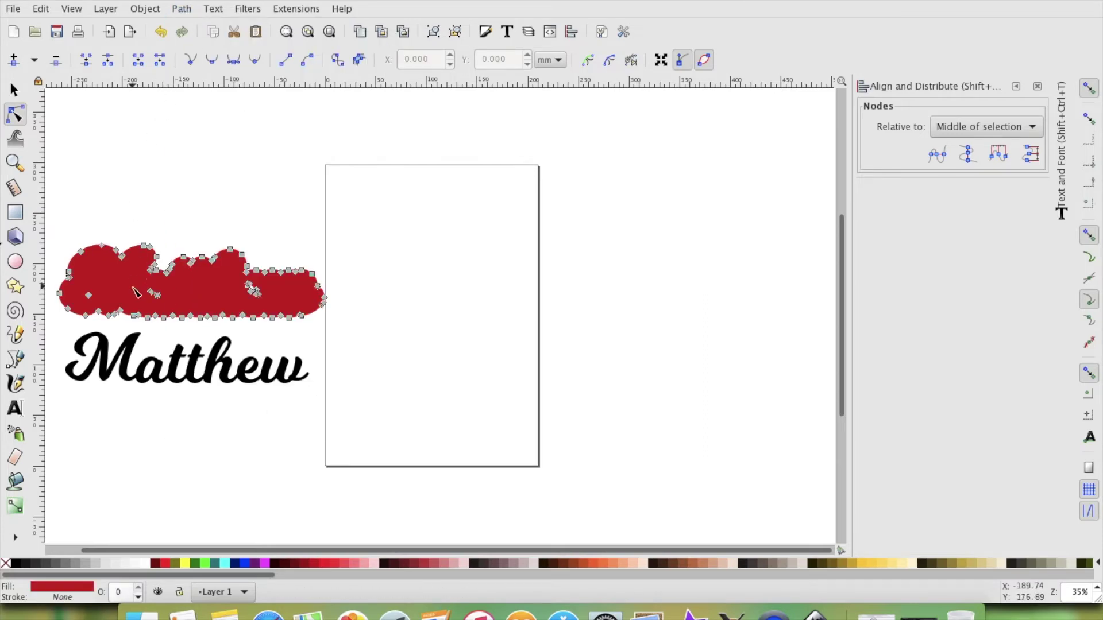
- Select nodes on the red shape, then move the black text onto it and select both
left_click_drag(82, 283, 162, 313)
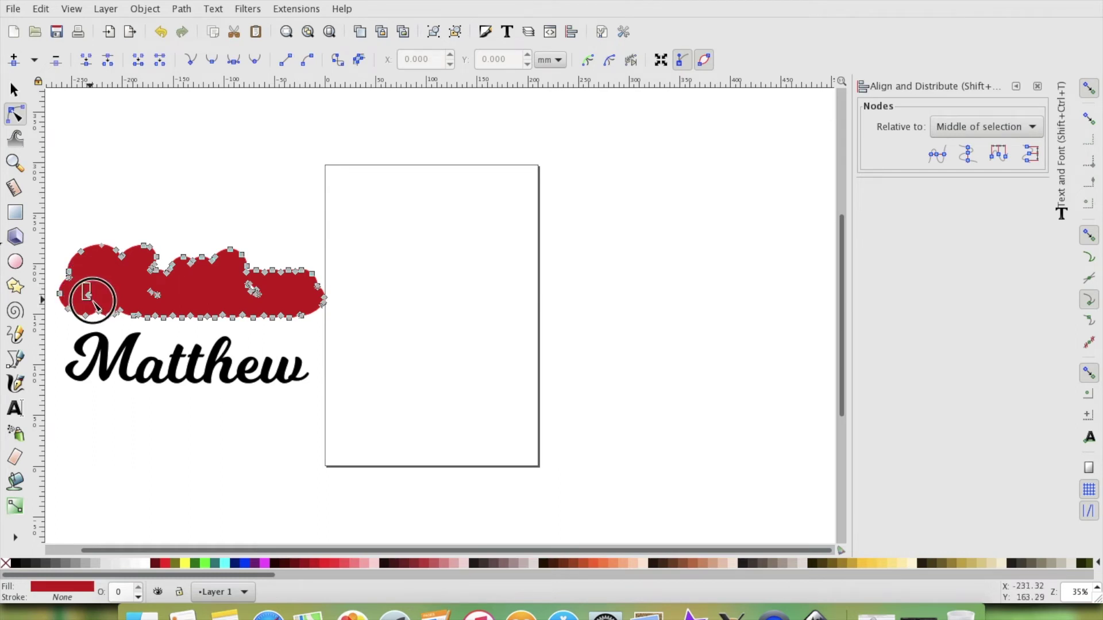
left_click_drag(162, 313, 163, 313)
left_click_drag(229, 281, 270, 307)
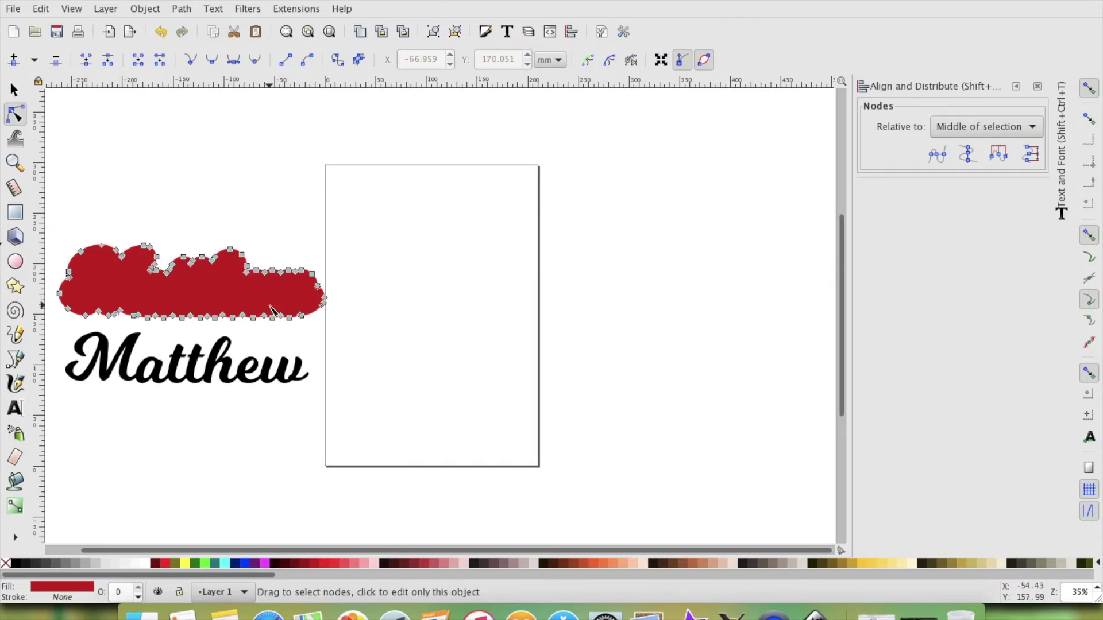
left_click(14, 89)
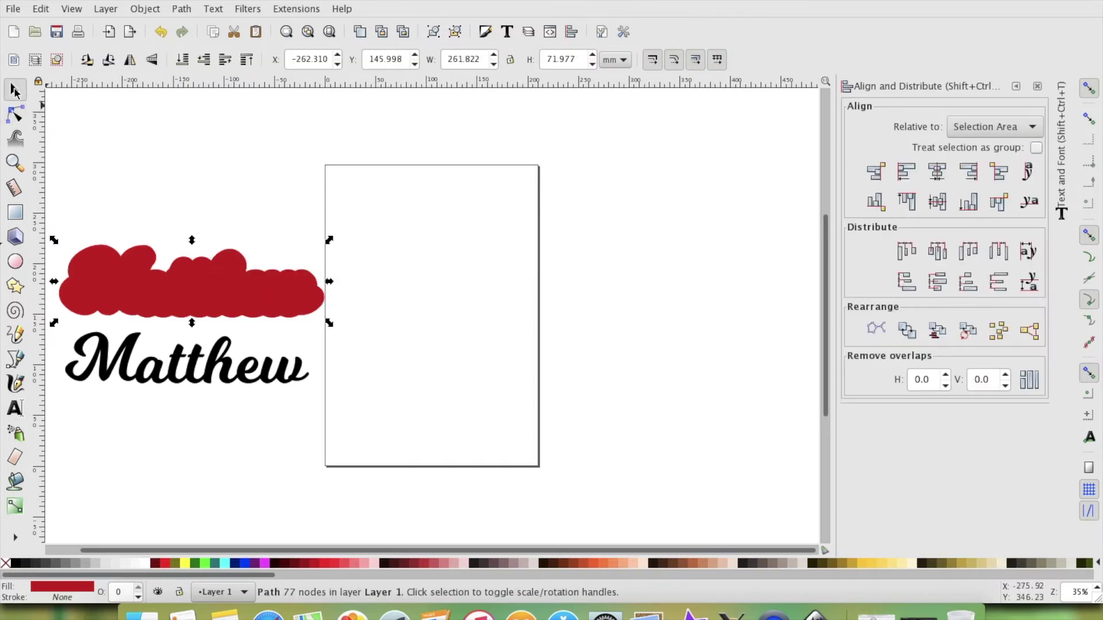
left_click_drag(132, 352, 133, 280)
left_click_drag(70, 207, 395, 363)
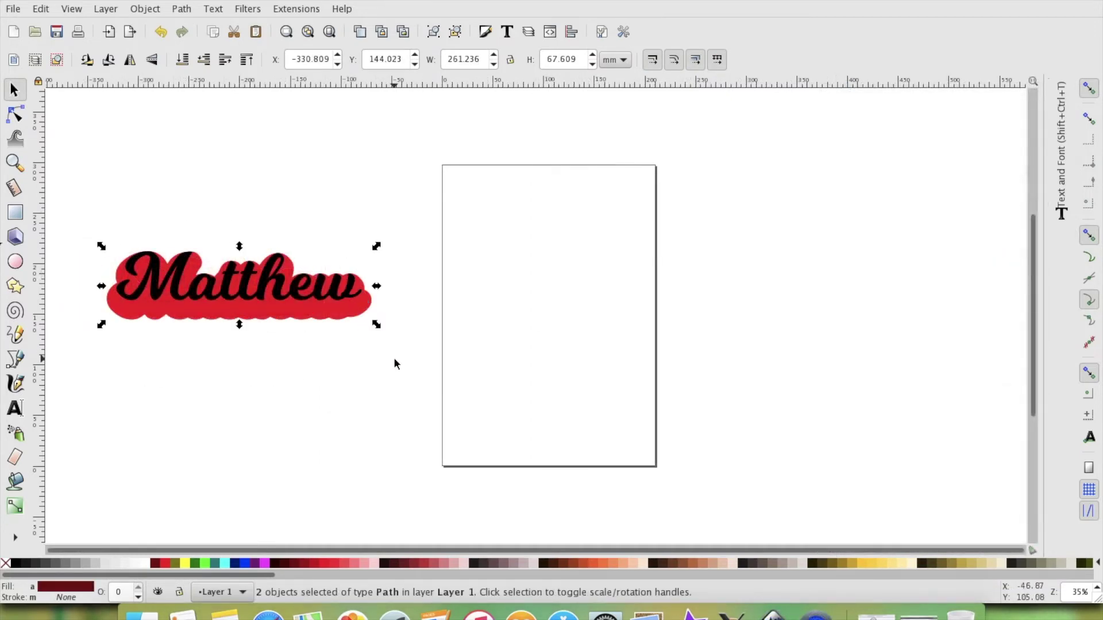
- Centre Matthew on the vertical axis over the red offset and group both into one object
left_click(147, 10)
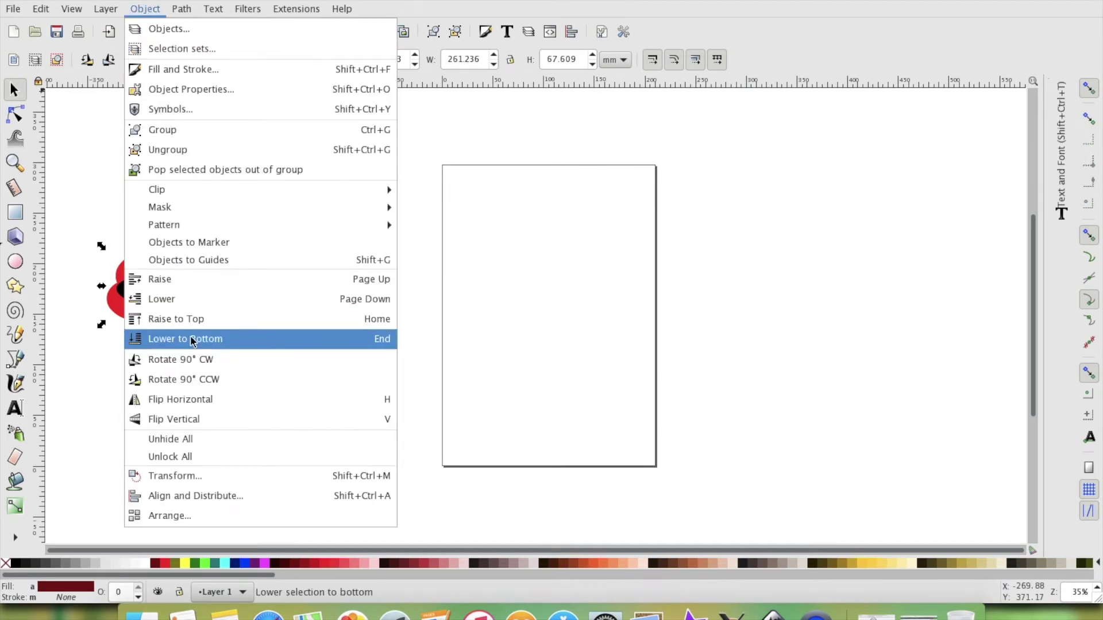
left_click(205, 495)
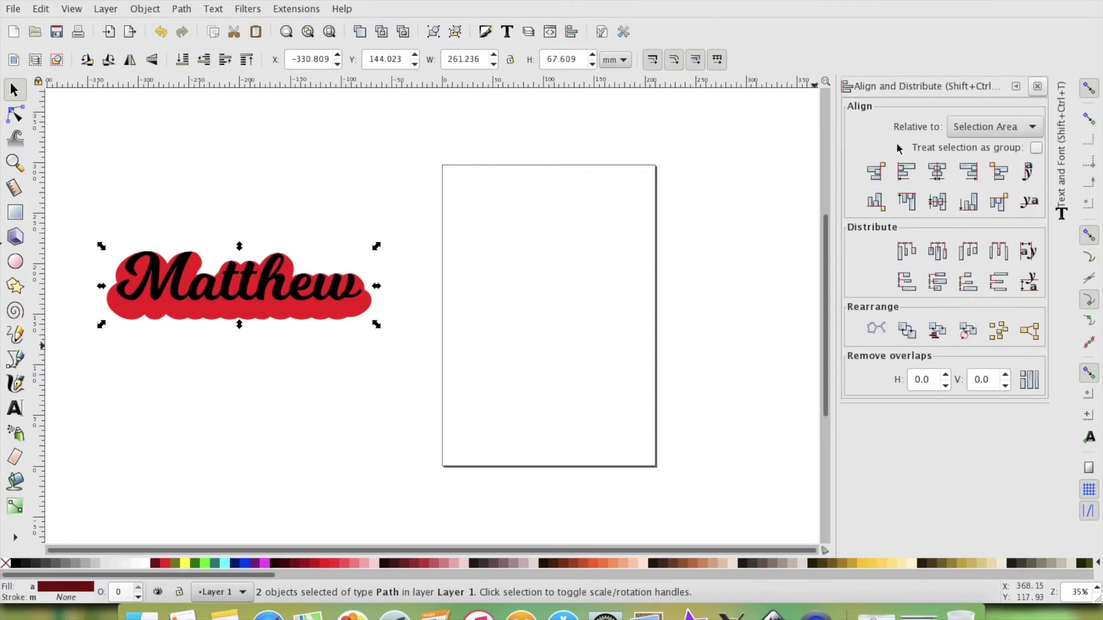
left_click(941, 178)
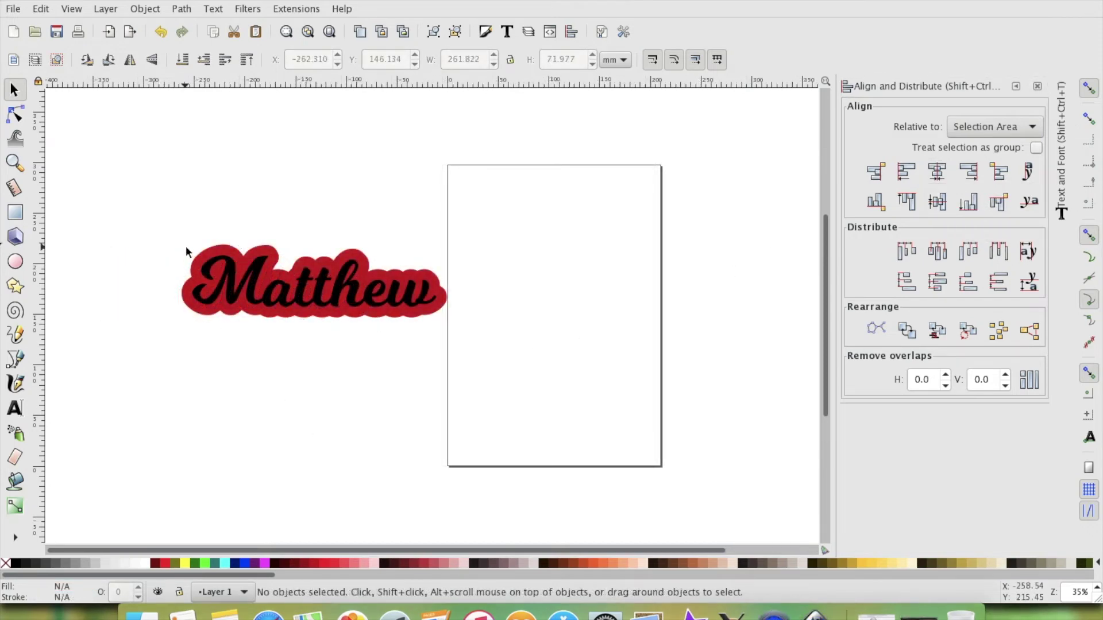
mouse_move(122, 219)
left_mouse_down()
mouse_move(418, 280)
mouse_move(503, 344)
left_mouse_up()
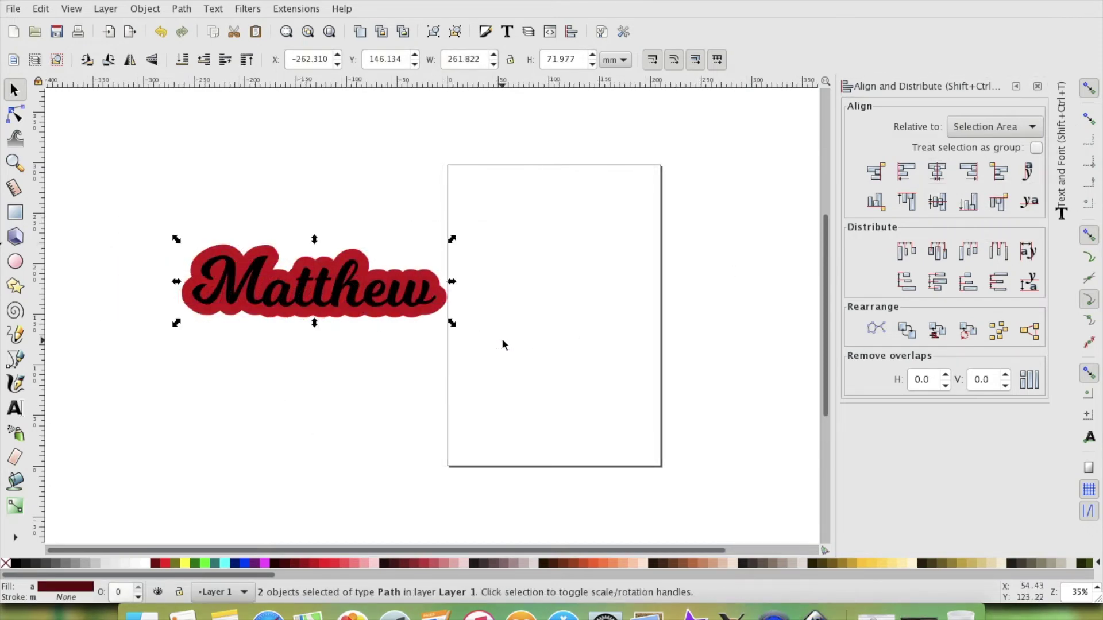
left_click(144, 9)
left_click(168, 127)
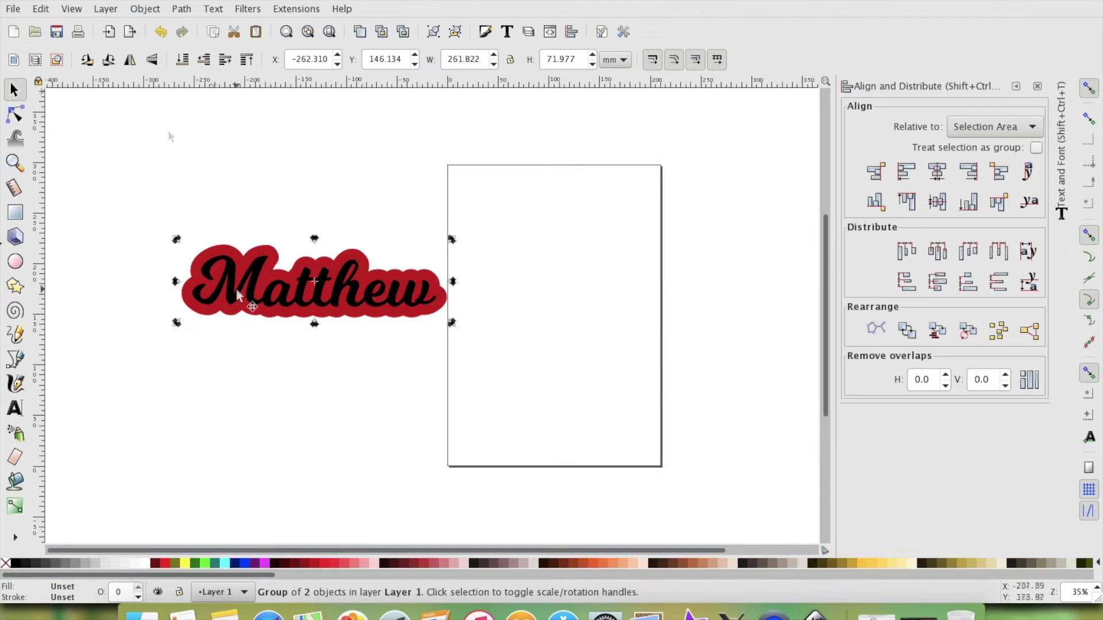
left_click(255, 214)
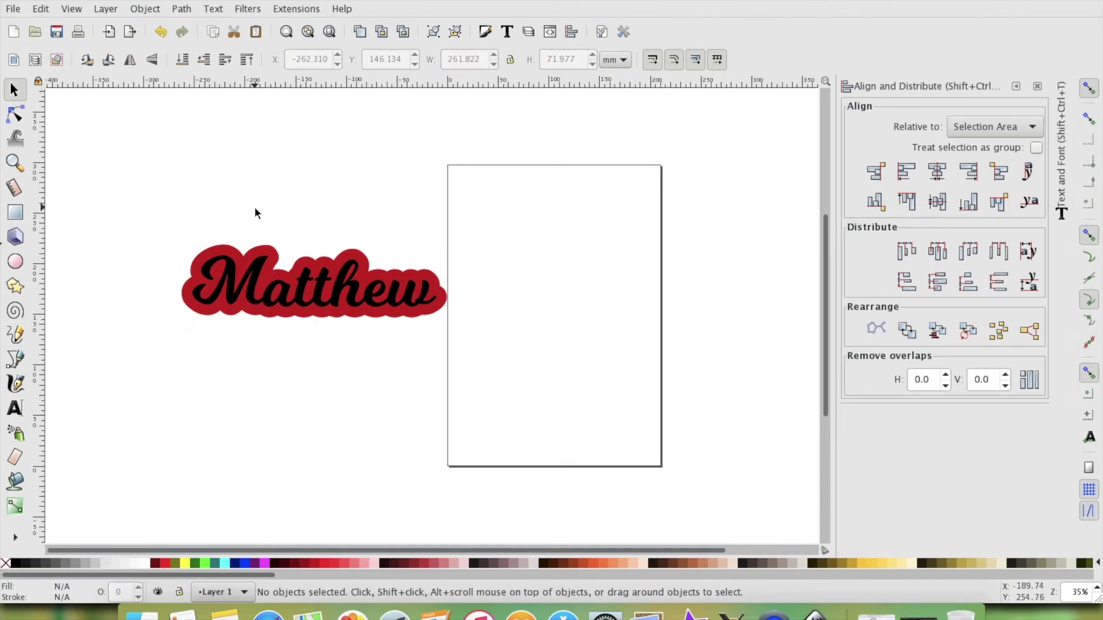
- Save the design as offset5.svg on the Desktop
left_click(17, 10)
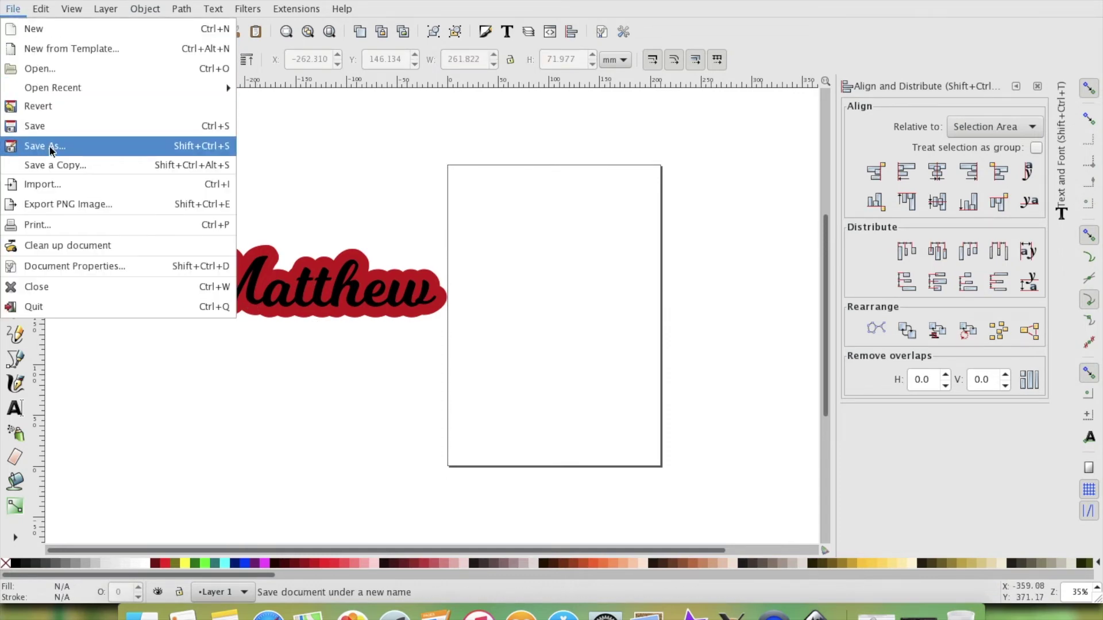
left_click(49, 145)
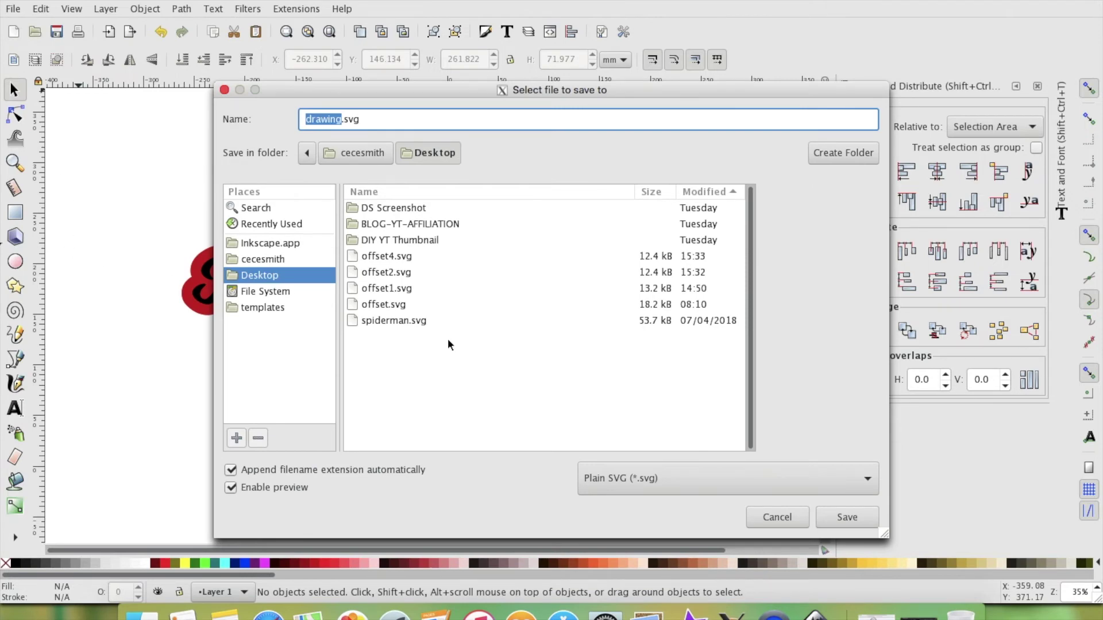
type("of")
type("et5")
key("Return")
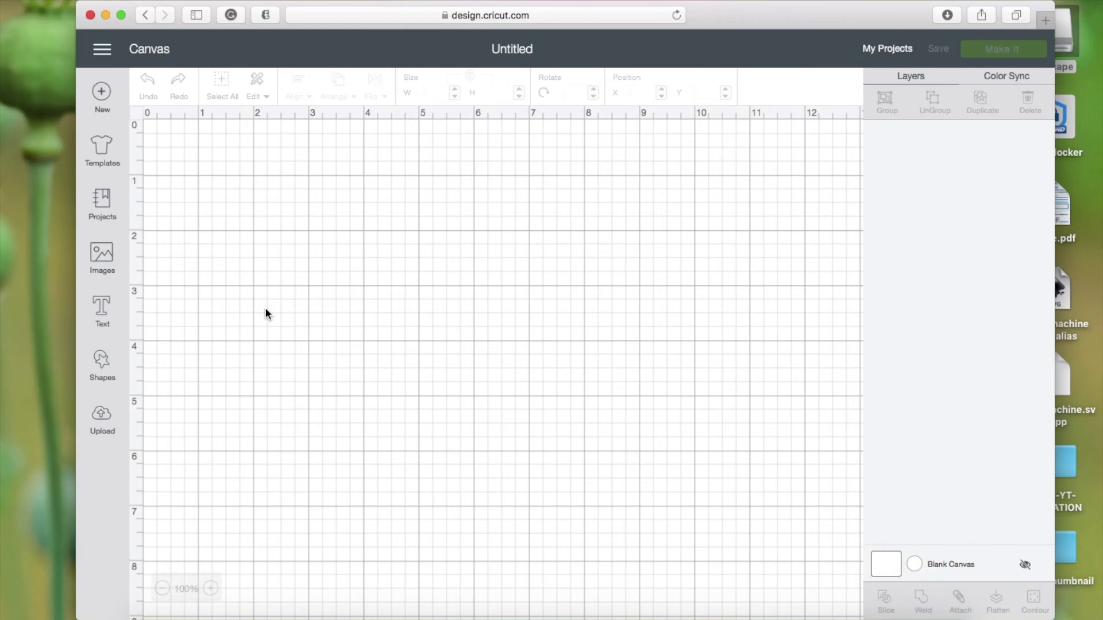
- Upload offset5.svg as an image, save it, and insert the Matthew image onto the canvas
left_click(104, 419)
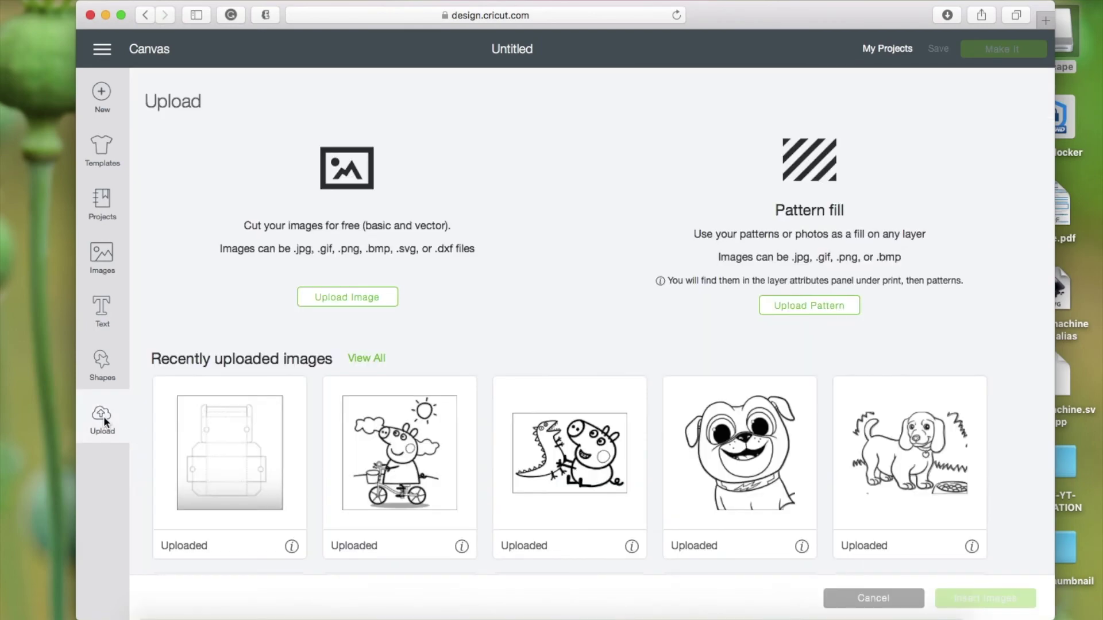
left_click(349, 297)
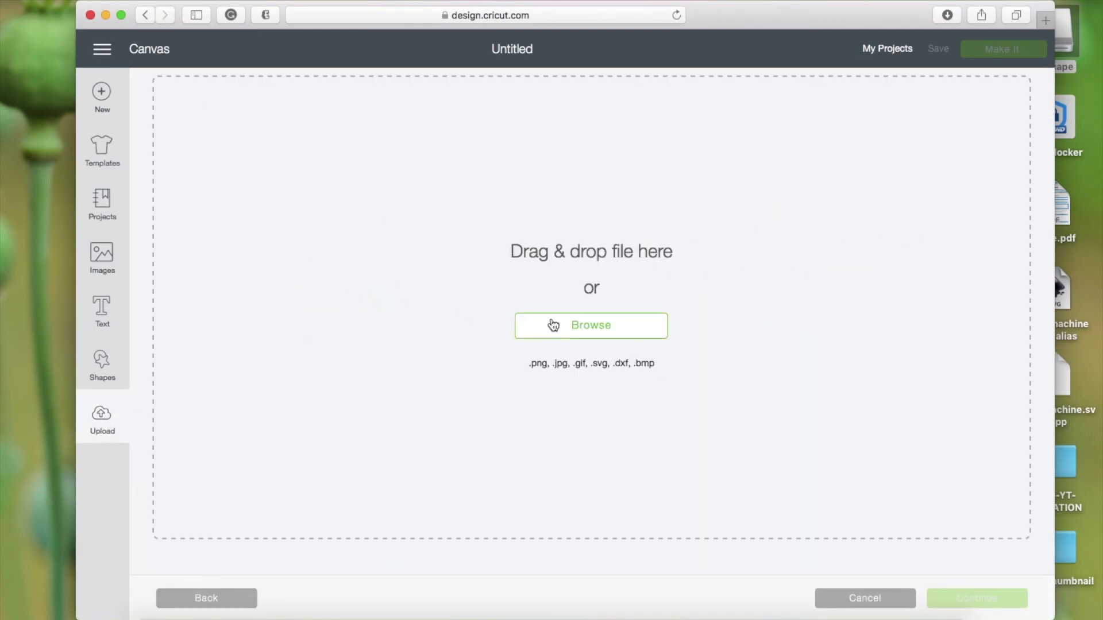
left_click(554, 326)
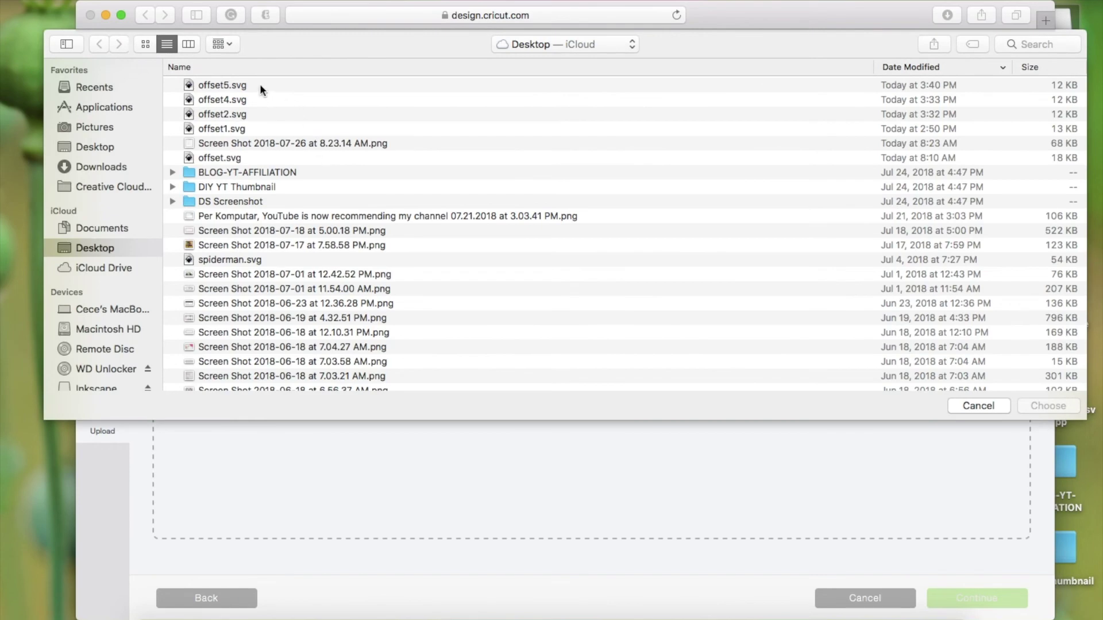
double_click(260, 85)
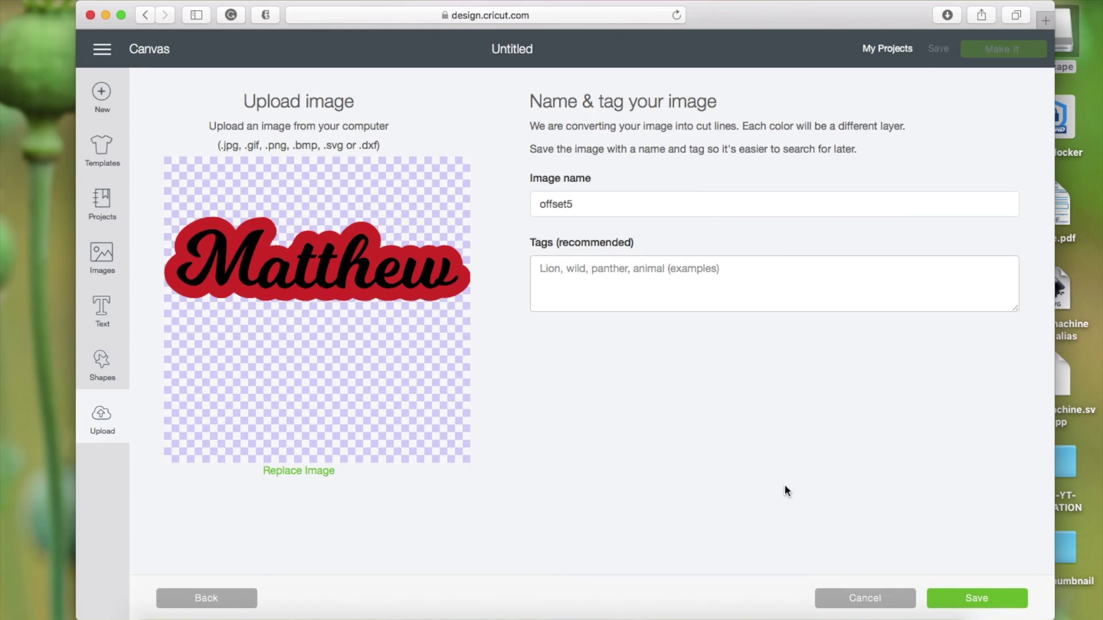
left_click(974, 599)
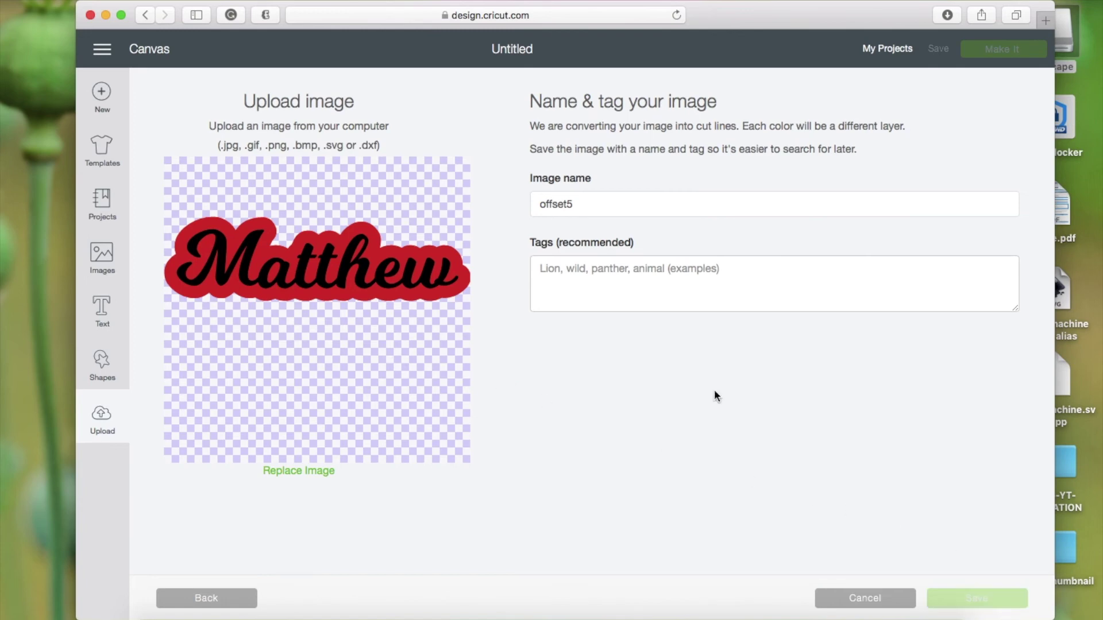
left_click(277, 484)
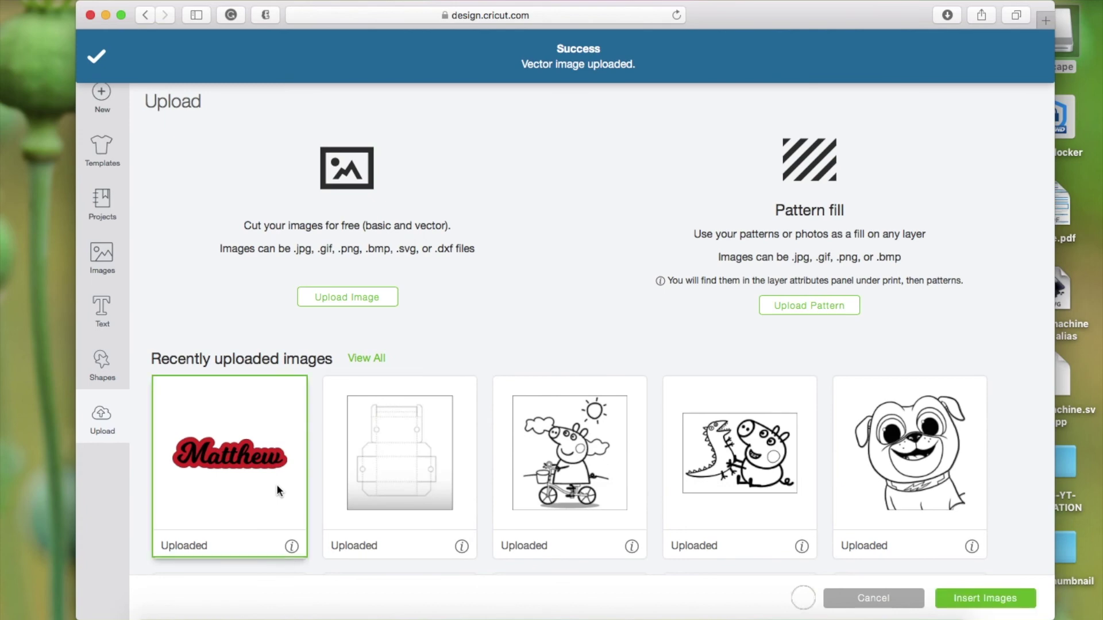
left_click(957, 601)
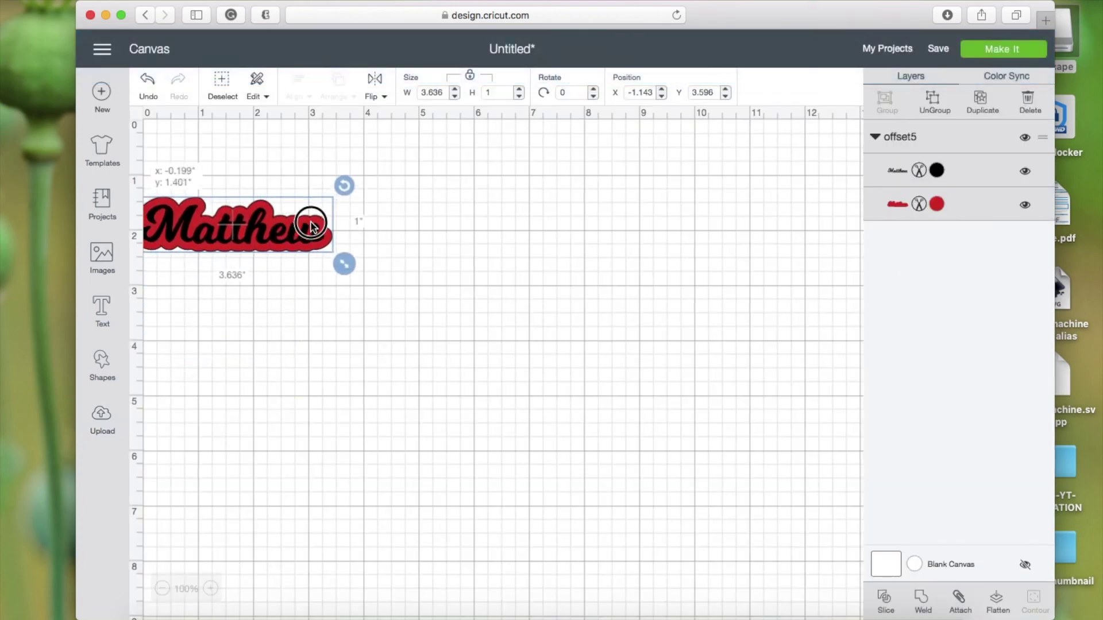
- Resize Matthew to about 7.25 in wide, ungroup, and drag the black text below the red offset
left_click_drag(371, 243, 579, 364)
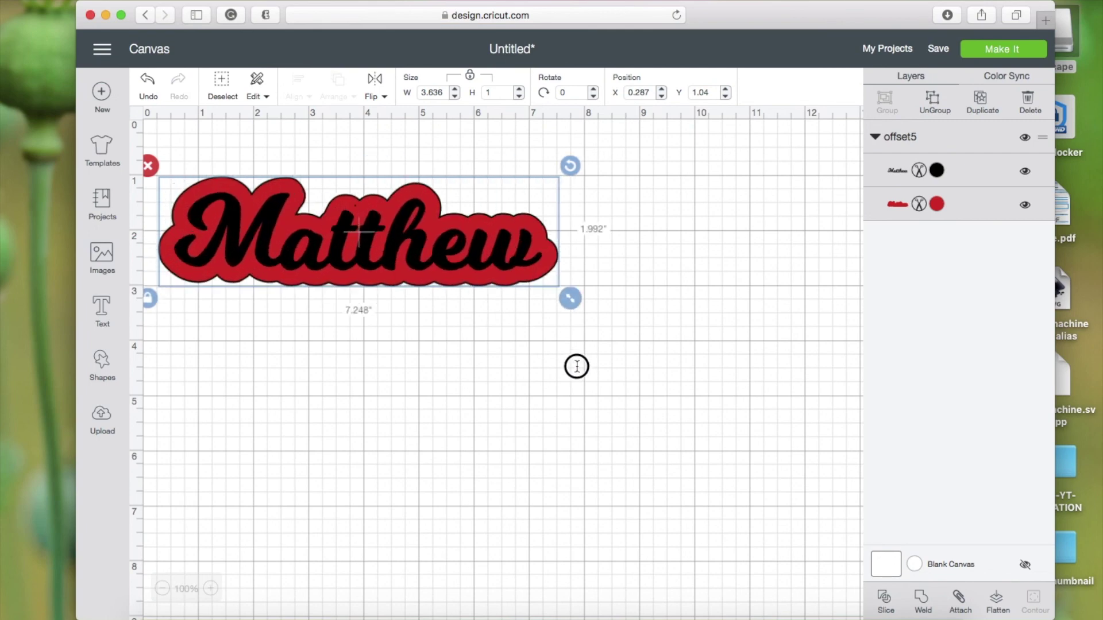
left_click(932, 102)
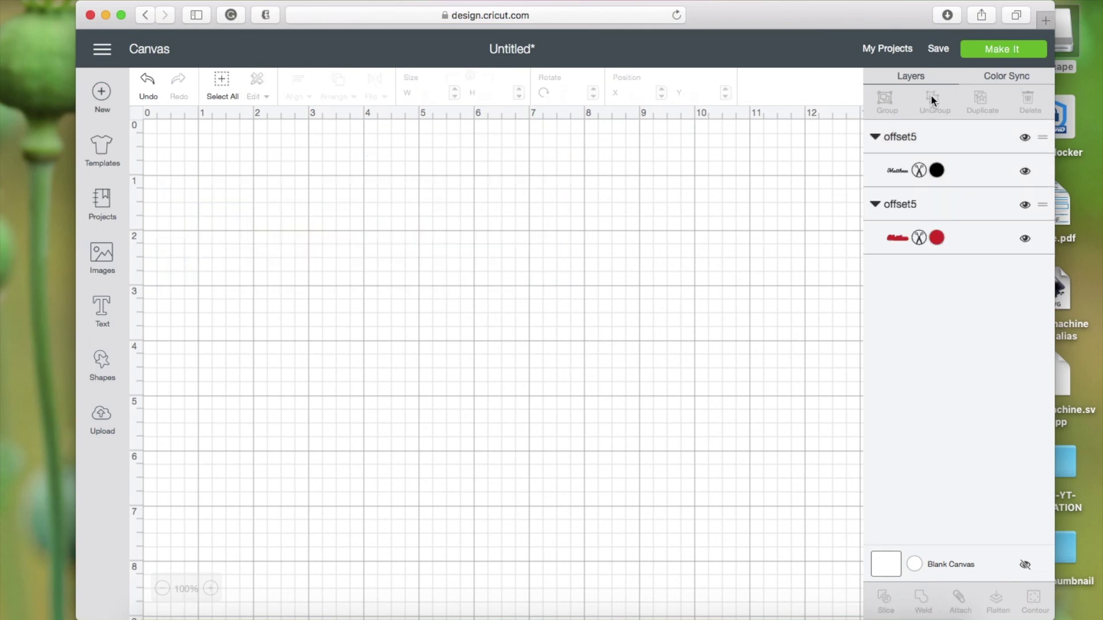
mouse_move(419, 270)
left_mouse_down()
mouse_move(428, 342)
mouse_move(514, 364)
mouse_move(514, 384)
left_mouse_up()
left_click(604, 265)
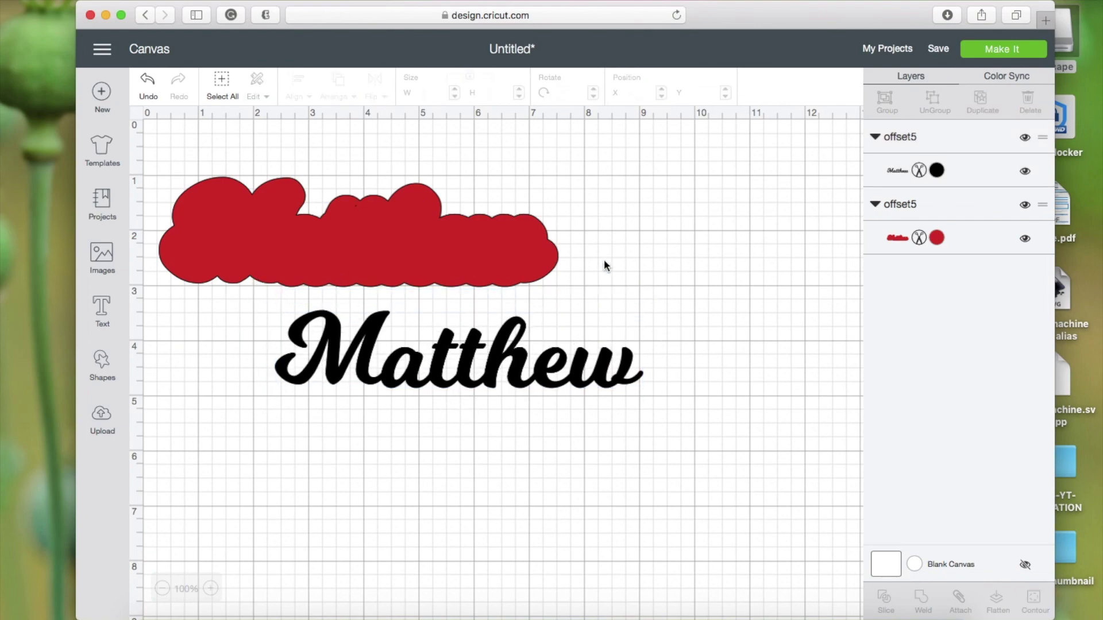